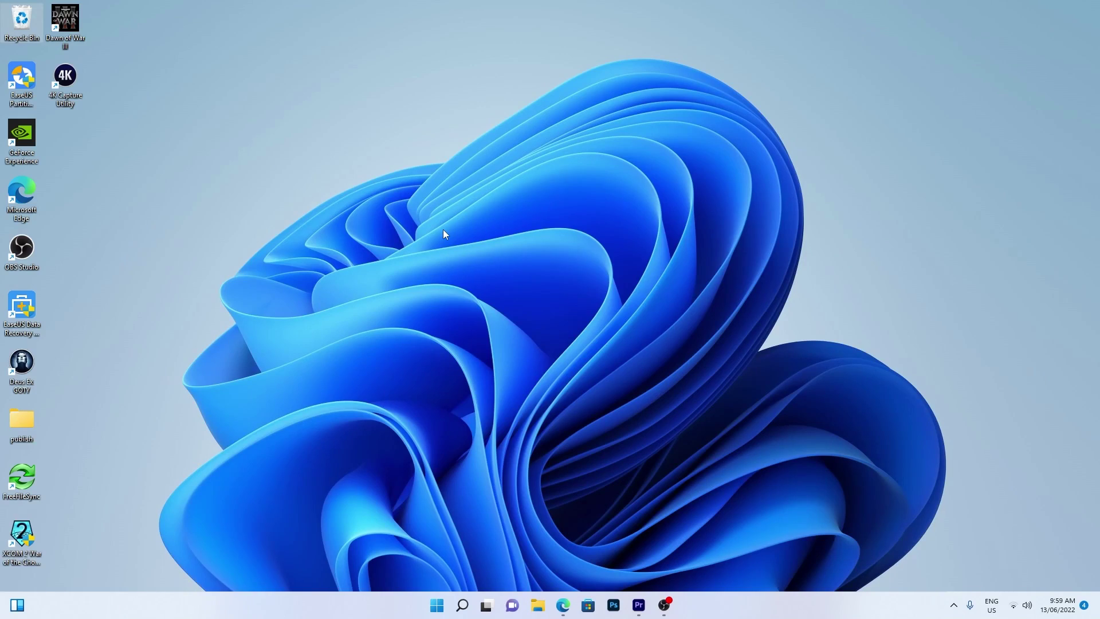
- Open the desktop Recycle Bin to list its 51 deleted items and their original locations
double_click(22, 25)
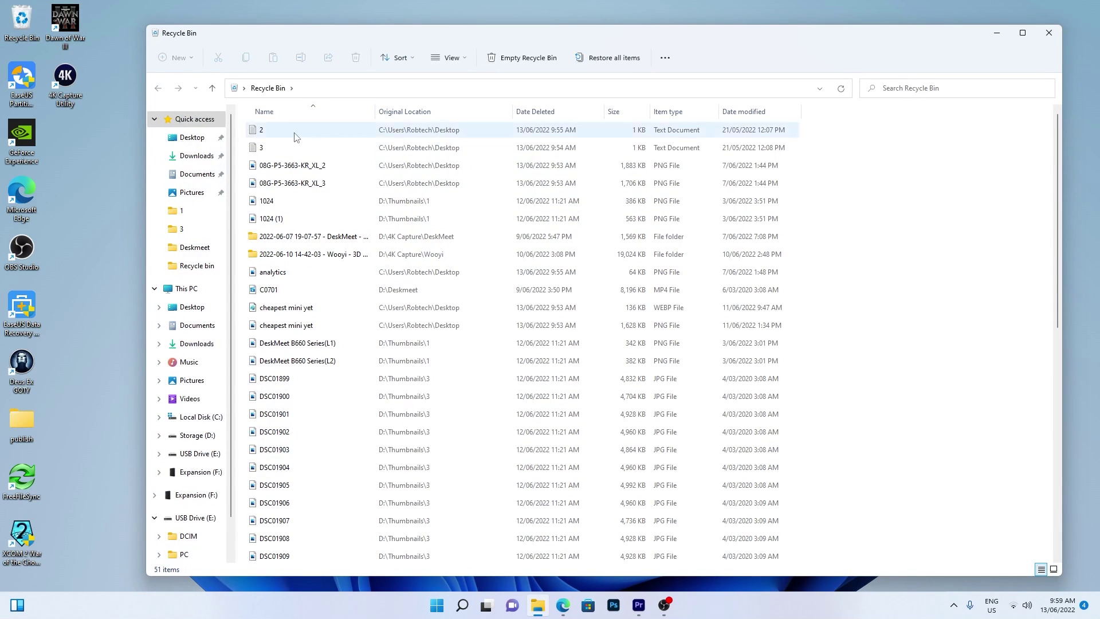
- Restore the deleted analytics image from the Recycle Bin to its original desktop location
right_click(267, 276)
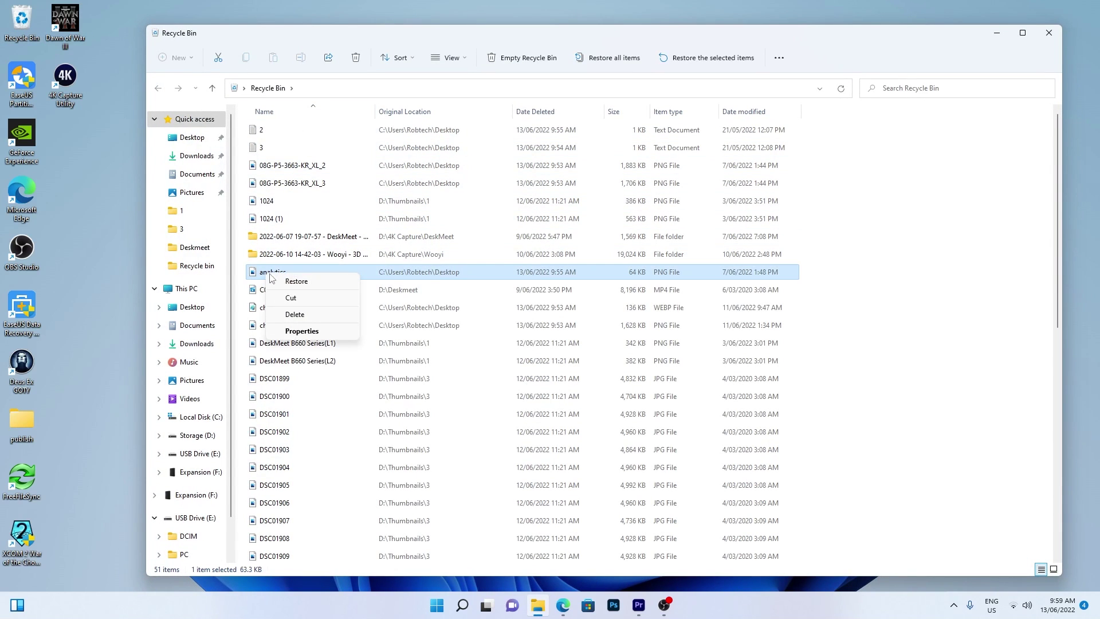
click(331, 281)
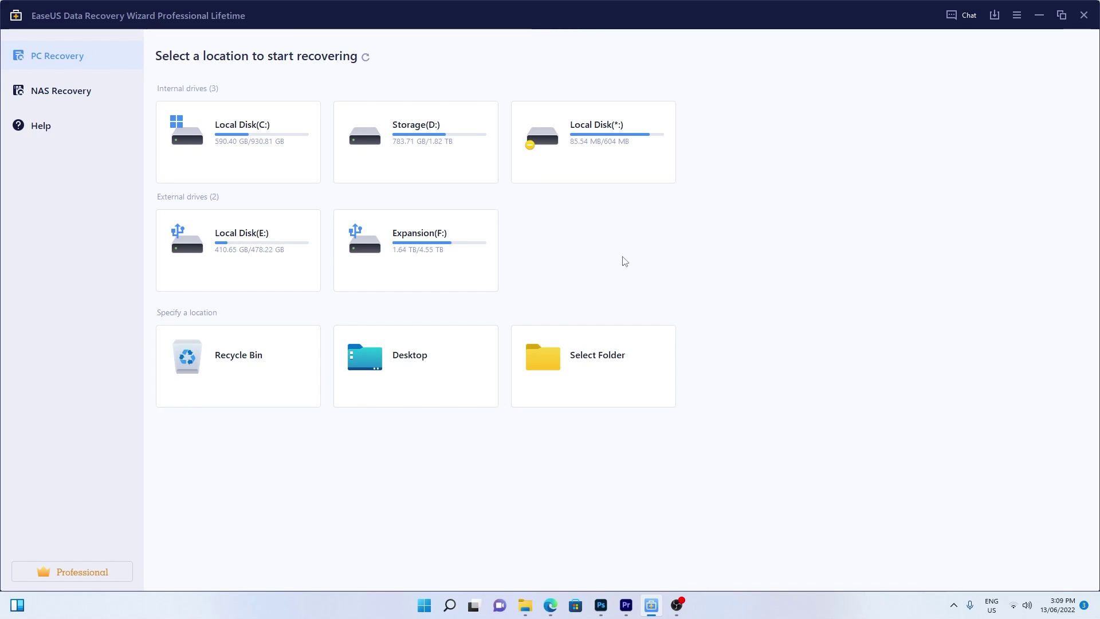
- Run an EaseUS quick scan of the Recycle Bin and show the file-type filter list
mouse_move(288, 375)
click(247, 395)
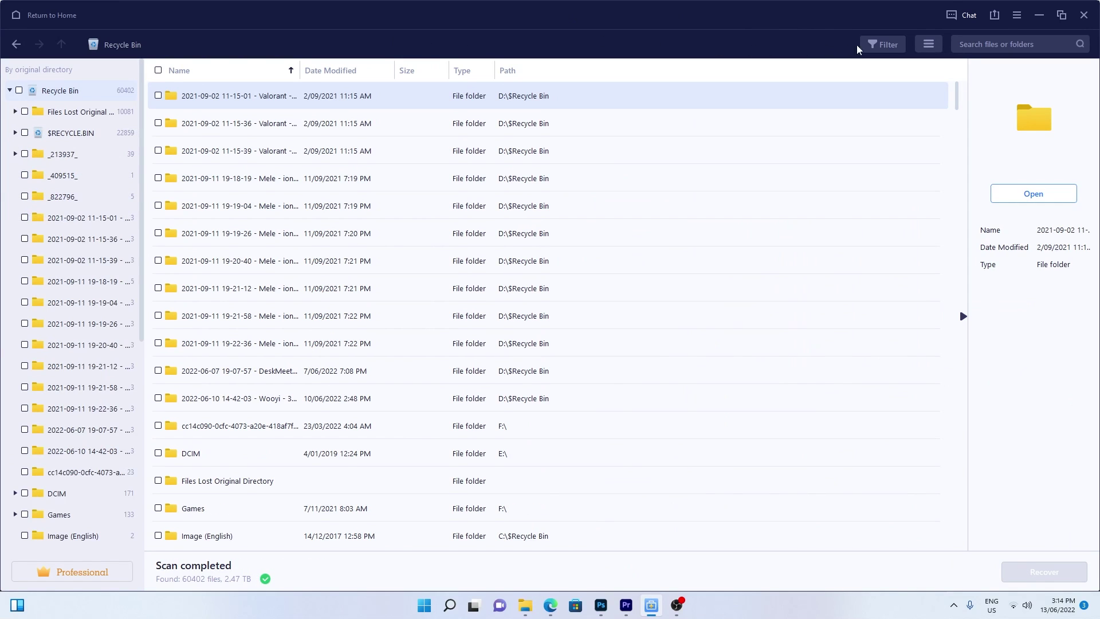
click(882, 45)
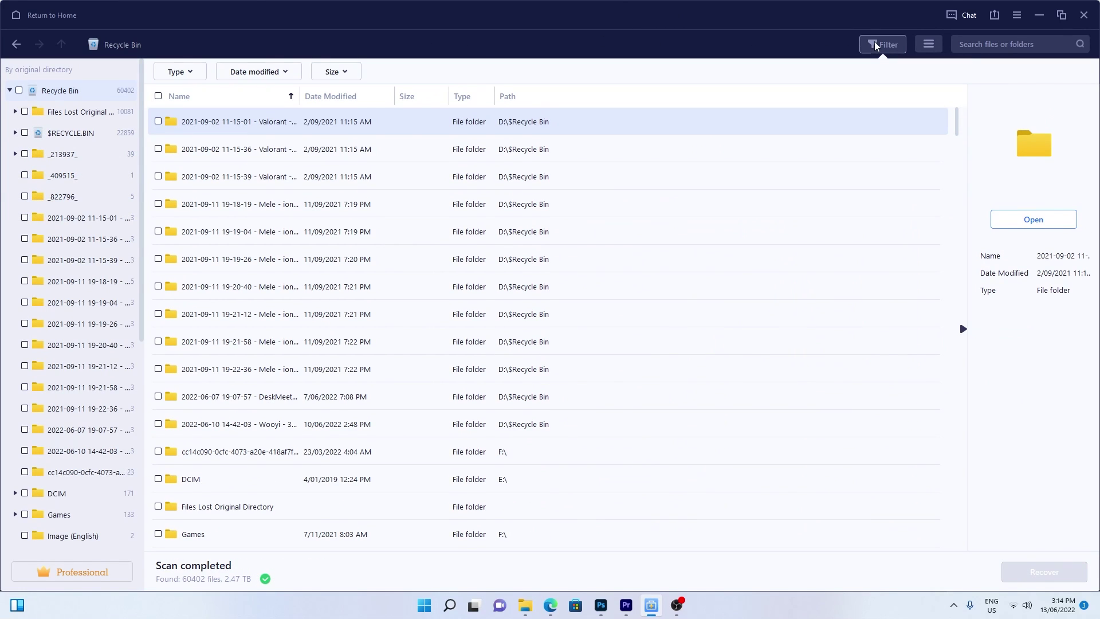
click(191, 73)
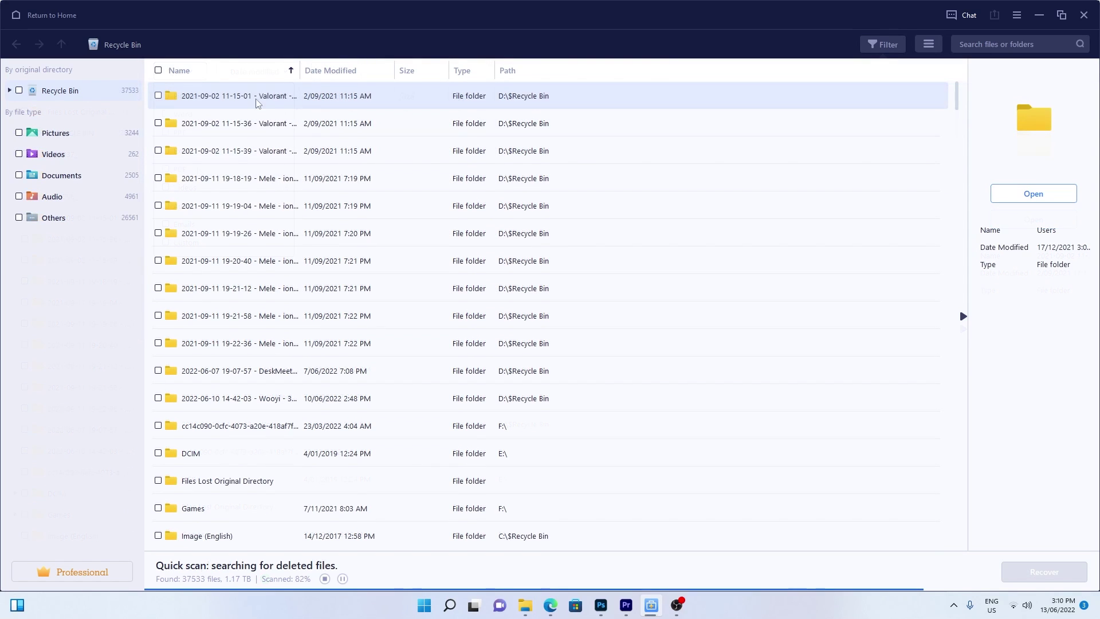
- Preview Valorant - ASRock.mp4 from the Valorant folder and recover it to the Recycle bin folder on D:
double_click(261, 96)
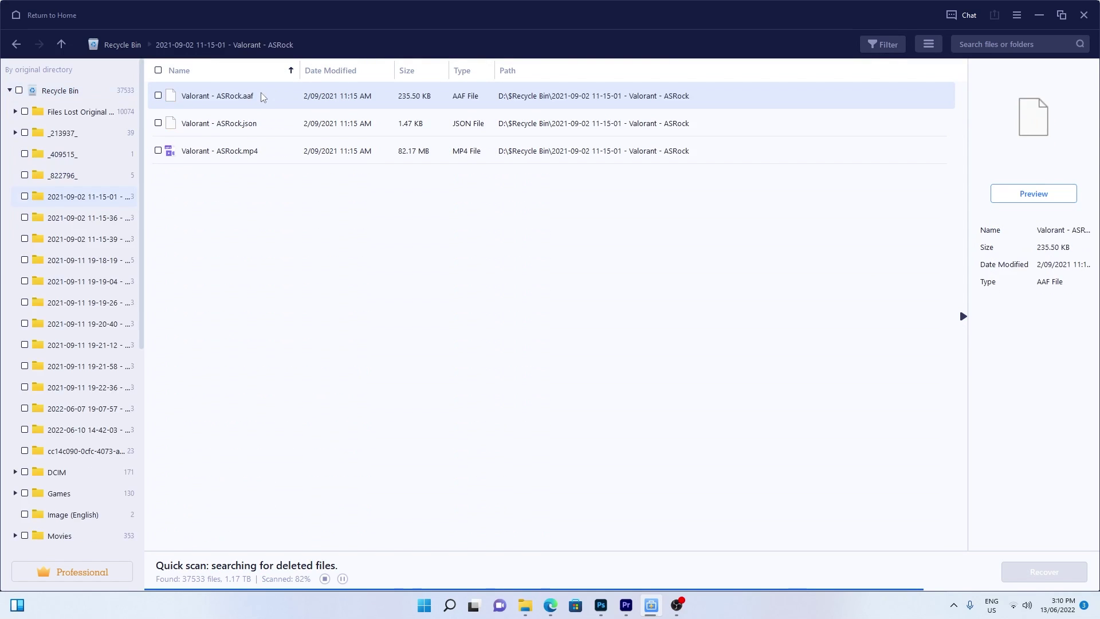
double_click(237, 152)
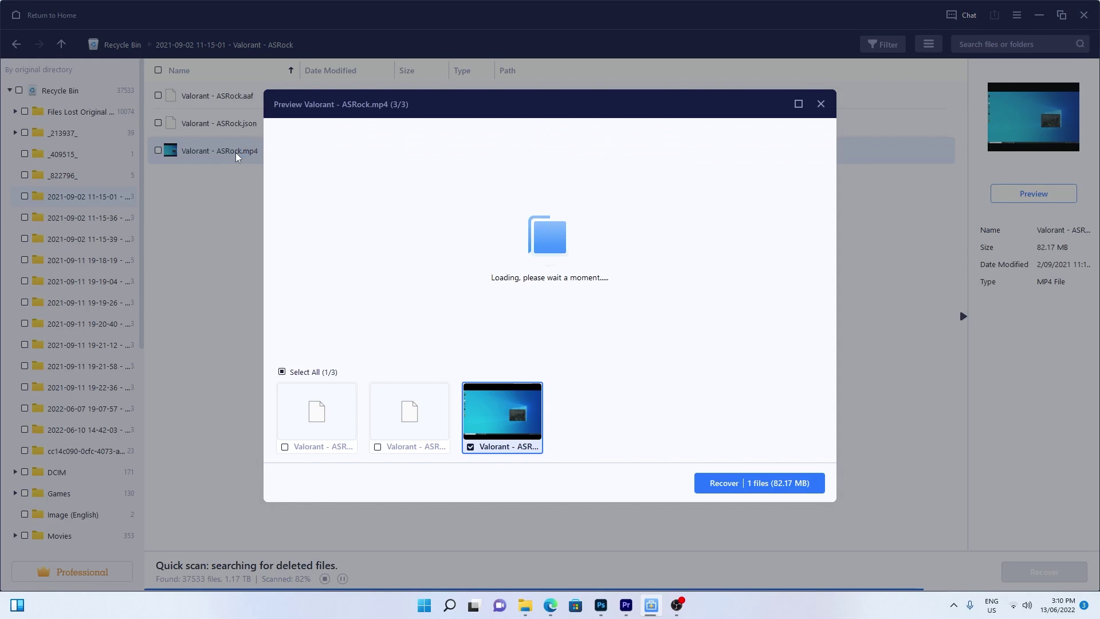
click(574, 338)
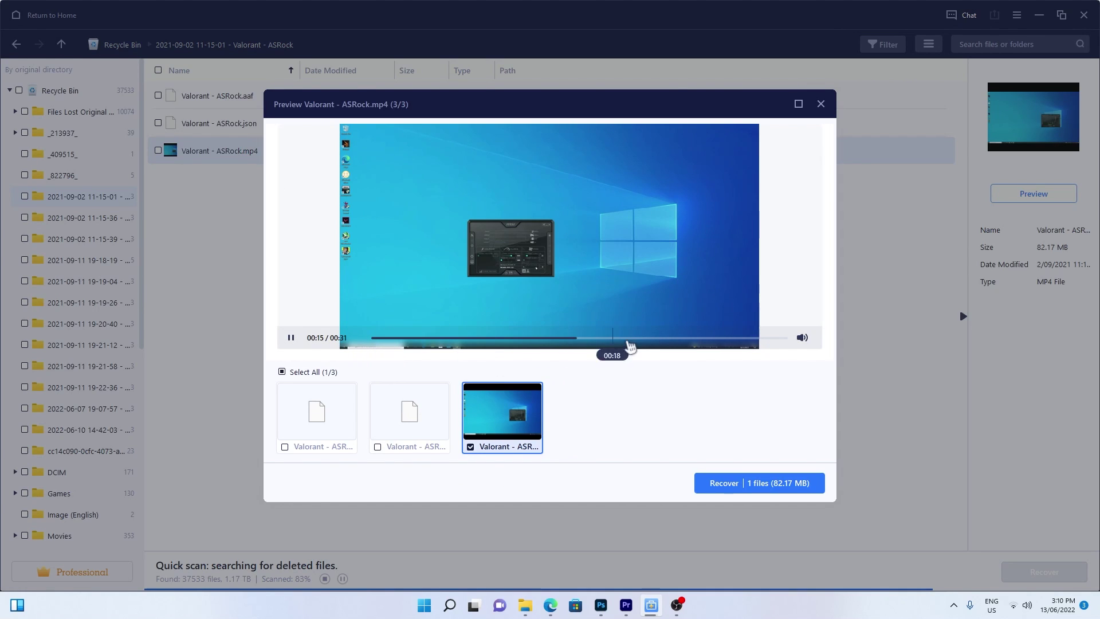
click(752, 488)
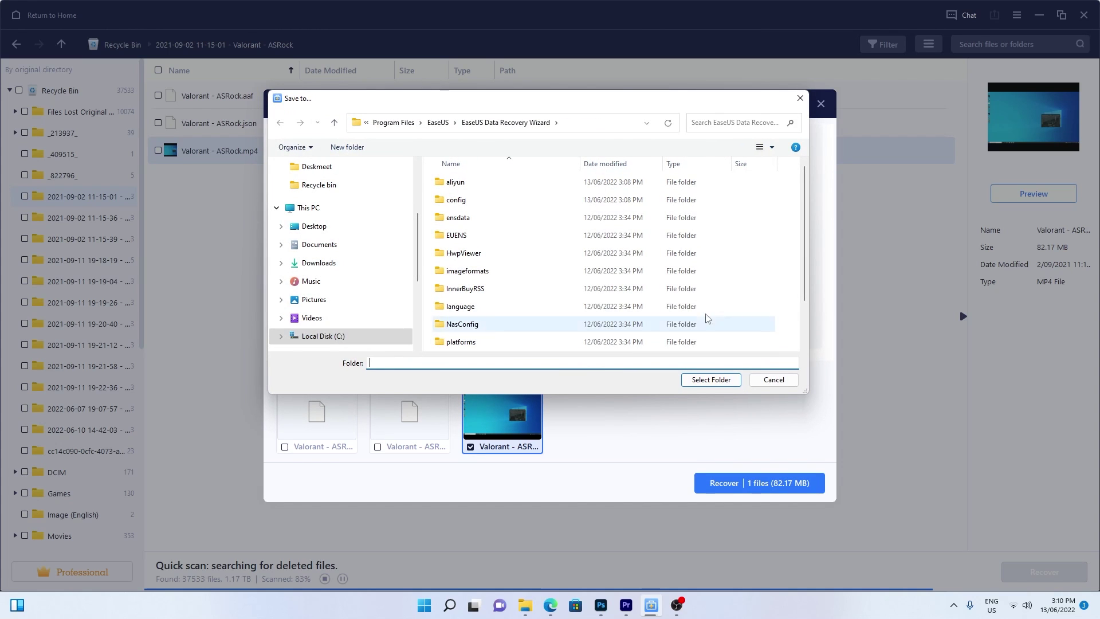
scroll(807, 229, down, 1)
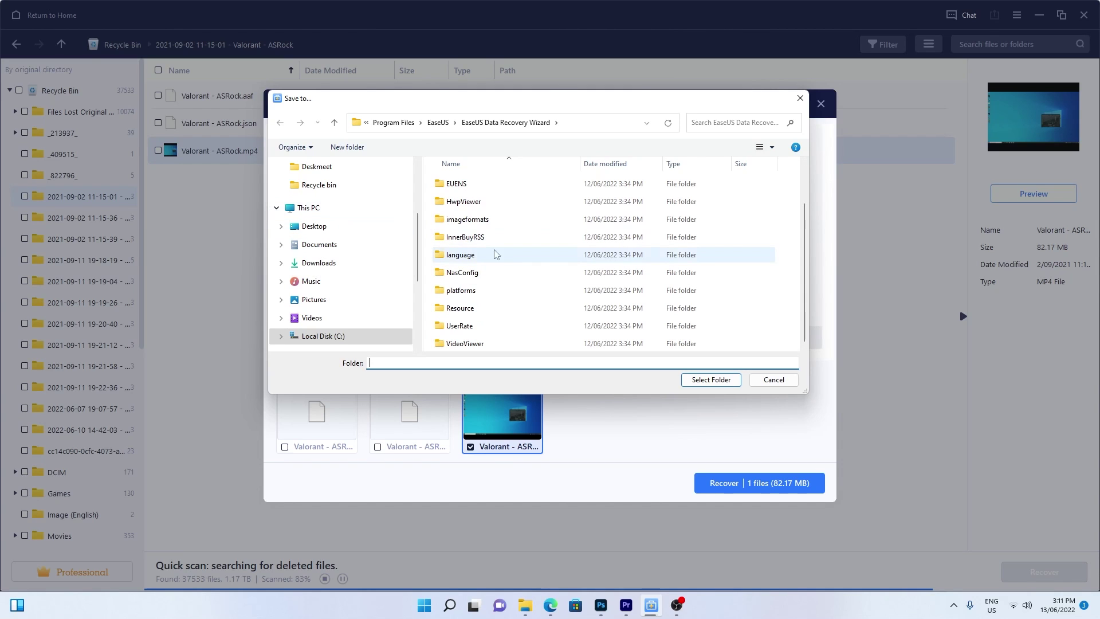
click(336, 188)
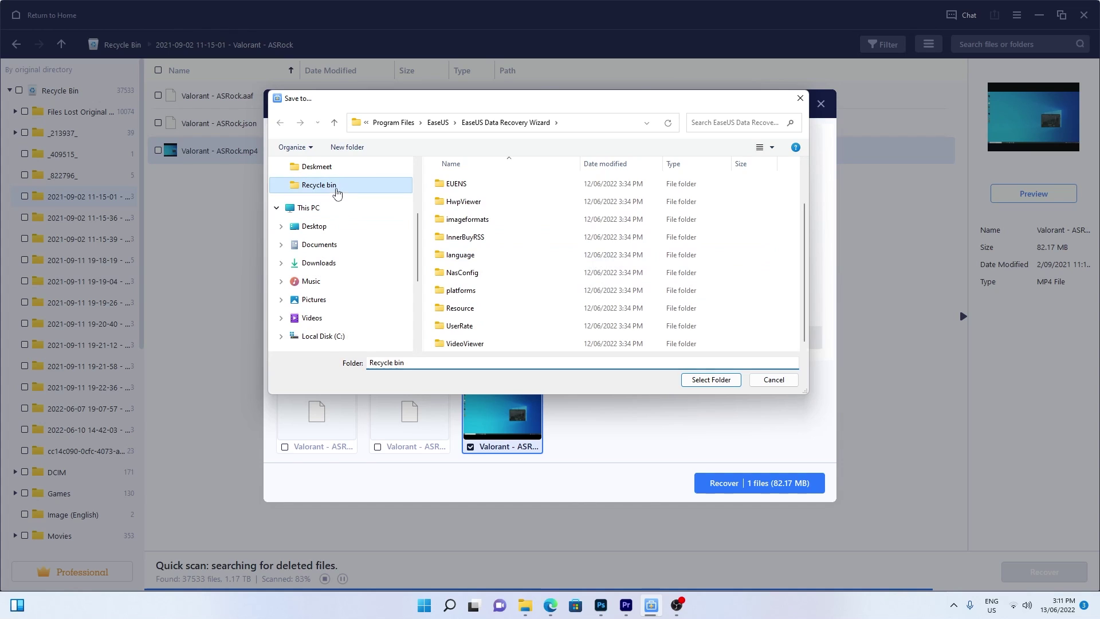
click(711, 380)
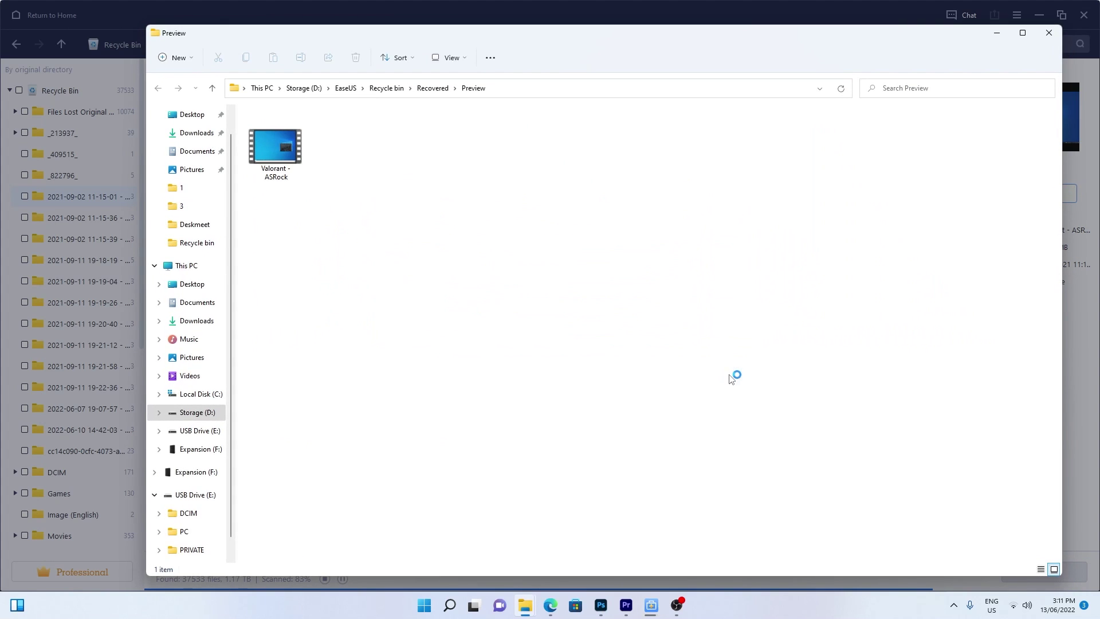
- Play the recovered Valorant - ASRock video from the Recovered\Preview folder on D:
double_click(277, 160)
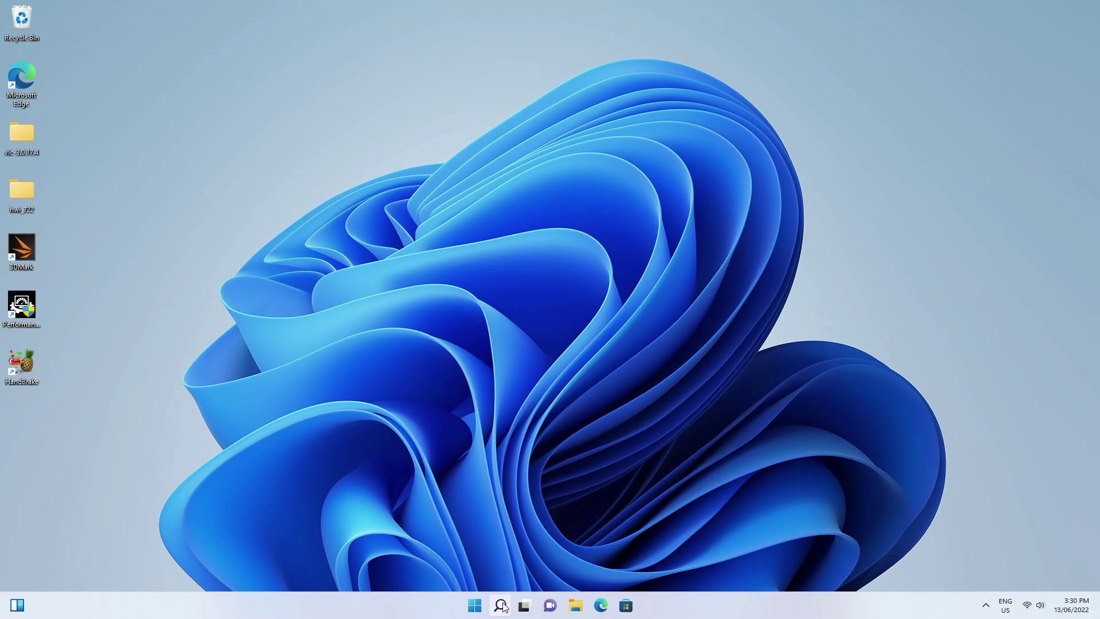
- Launch Control Panel by searching 'CONTRO' and go to its File History page
click(501, 604)
text(CONTRO)
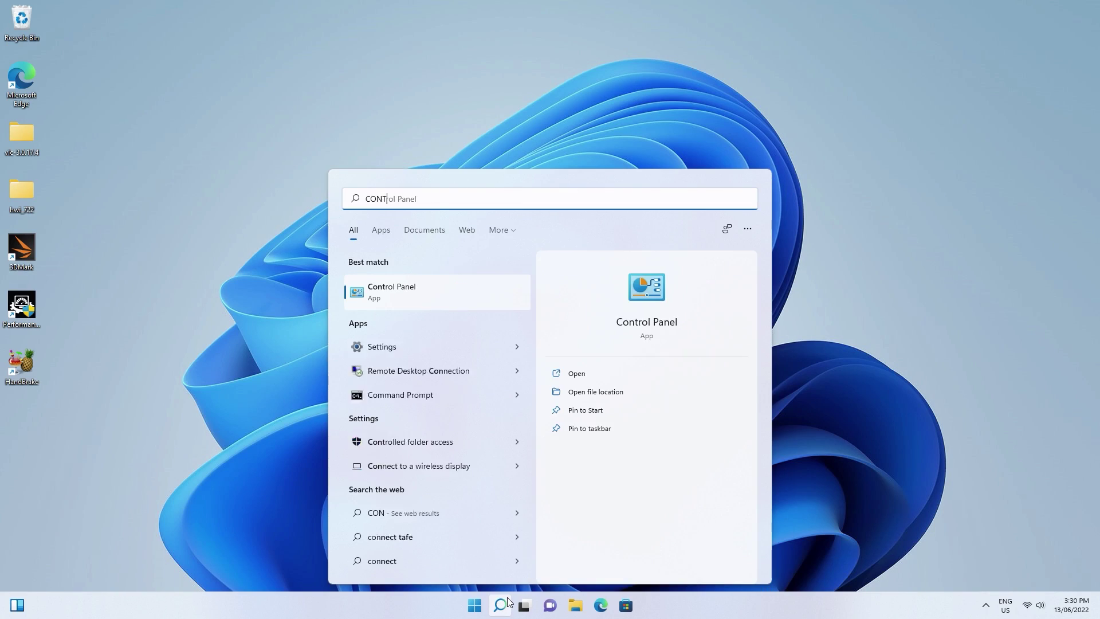
click(456, 287)
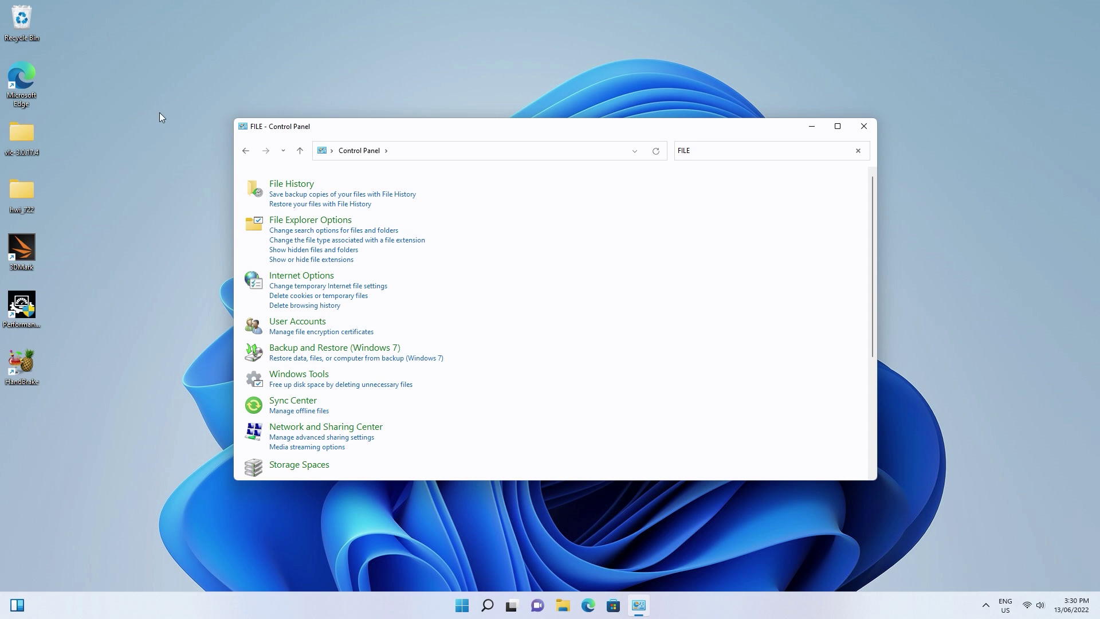
click(281, 184)
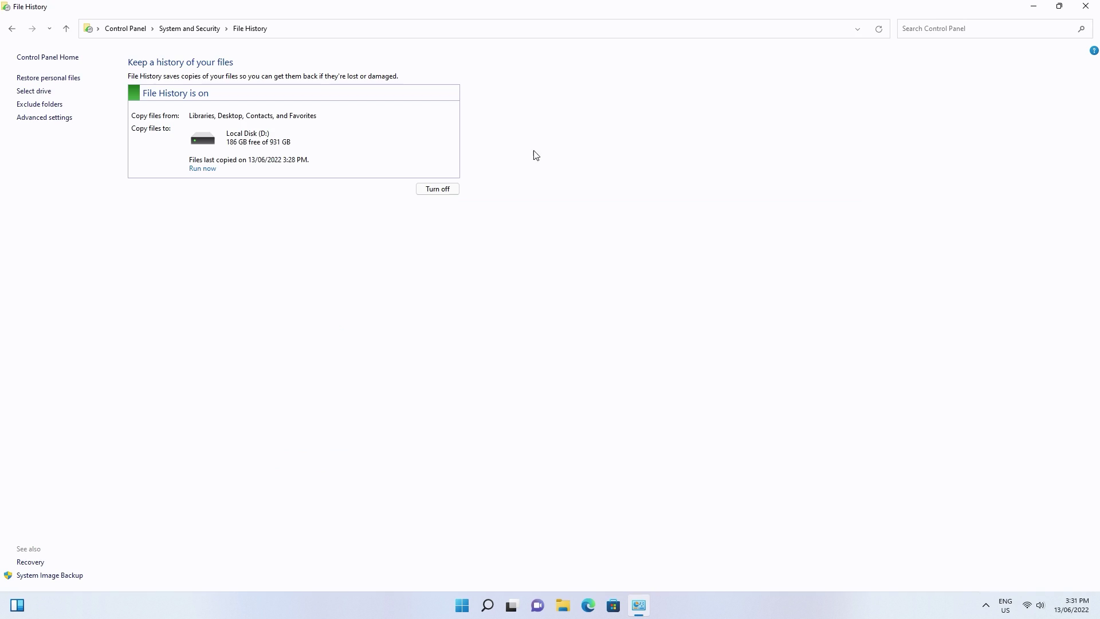
- Browse the File History backup of Downloads and select the AUTHORS file to restore
click(48, 79)
click(243, 136)
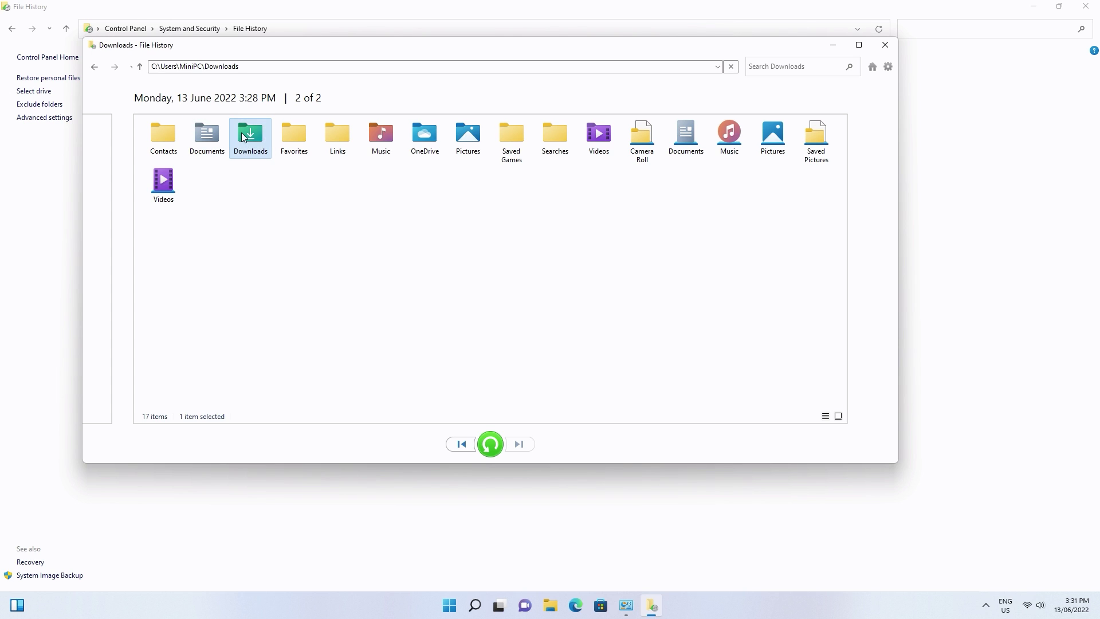
double_click(242, 136)
click(154, 141)
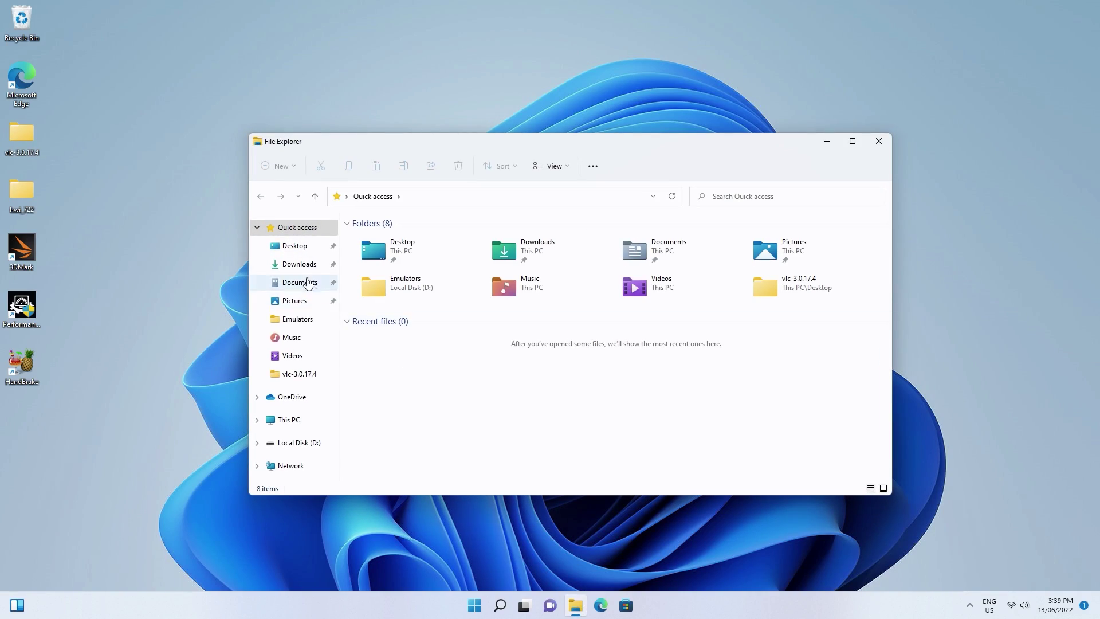
- Restore Downloads to its 10/06/2022 1:02 PM version from the Previous Versions tab
right_click(294, 264)
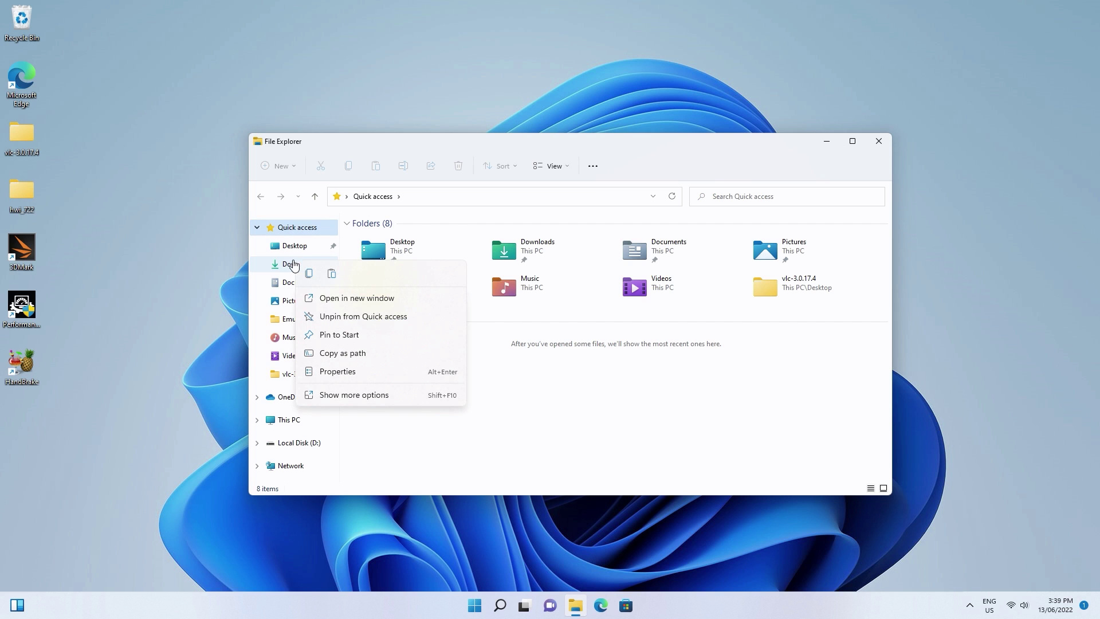
click(337, 372)
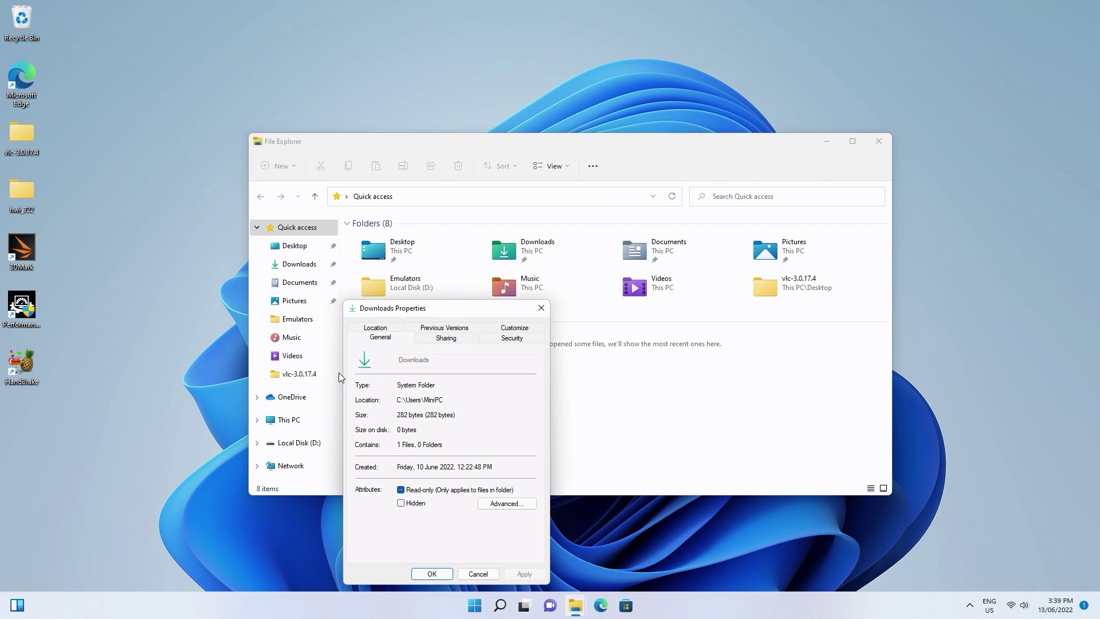
click(433, 328)
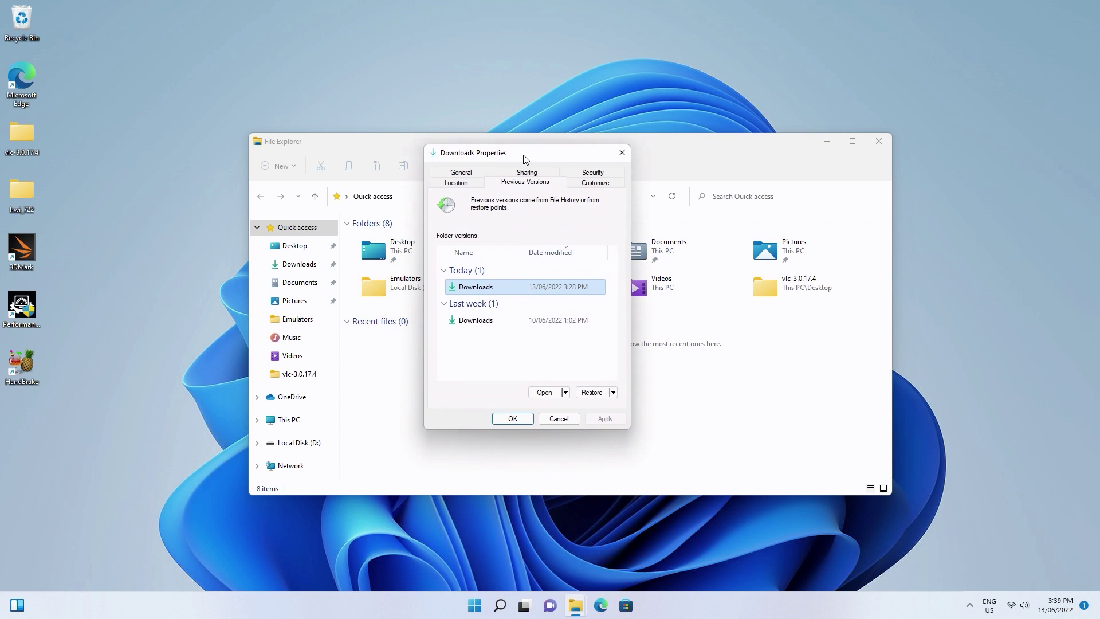
drag(526, 159, 526, 155)
click(488, 321)
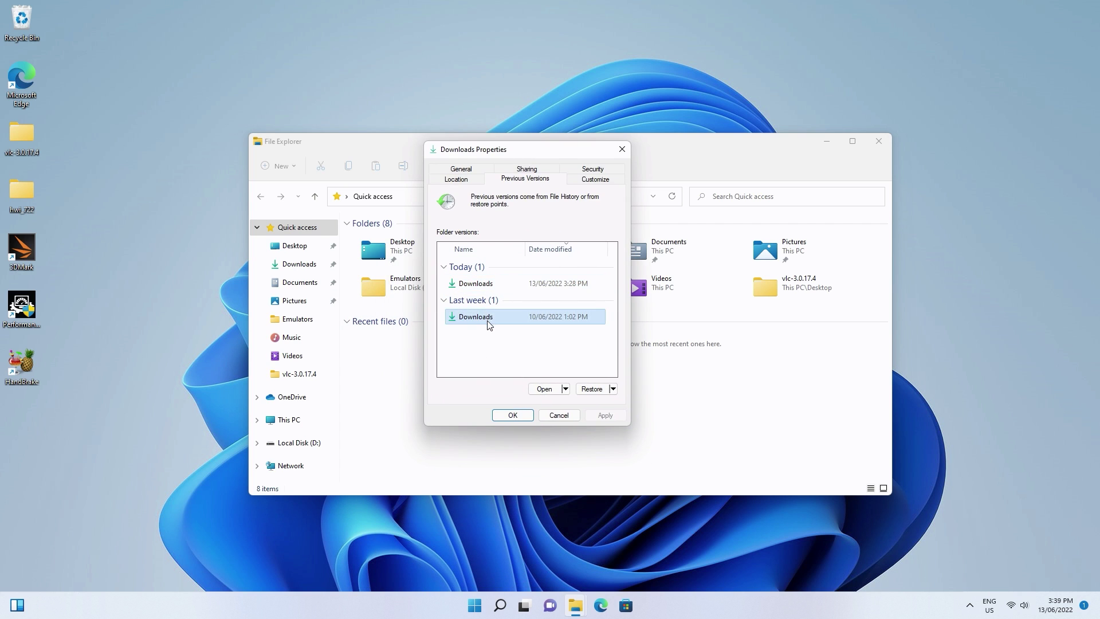
click(593, 390)
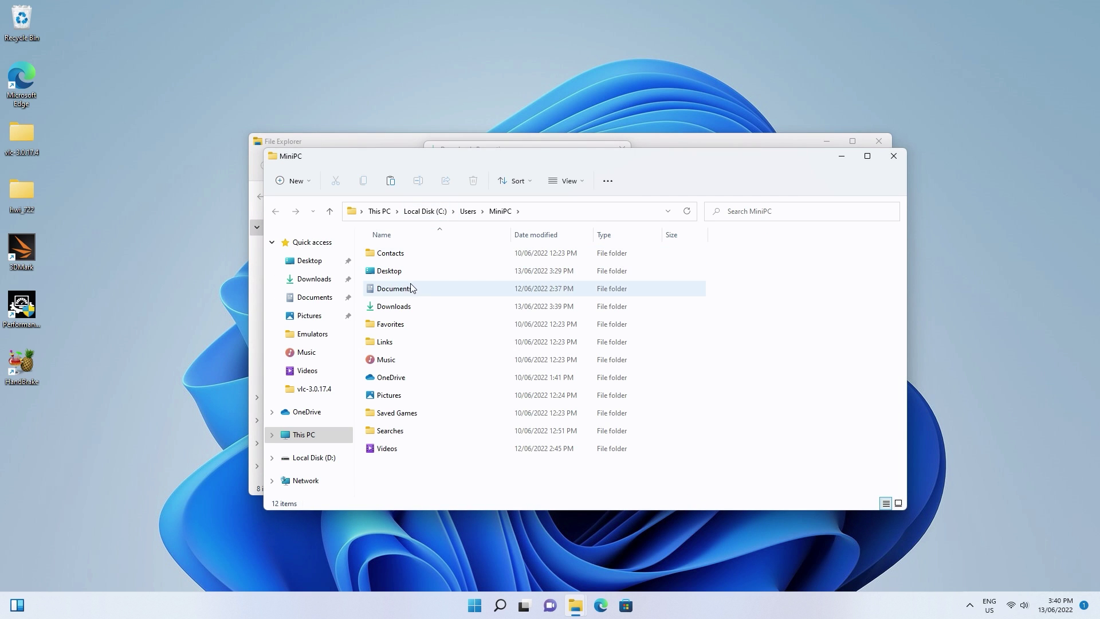
- Open Downloads and scroll to the Last week group showing the 11 ZIP archives
double_click(415, 311)
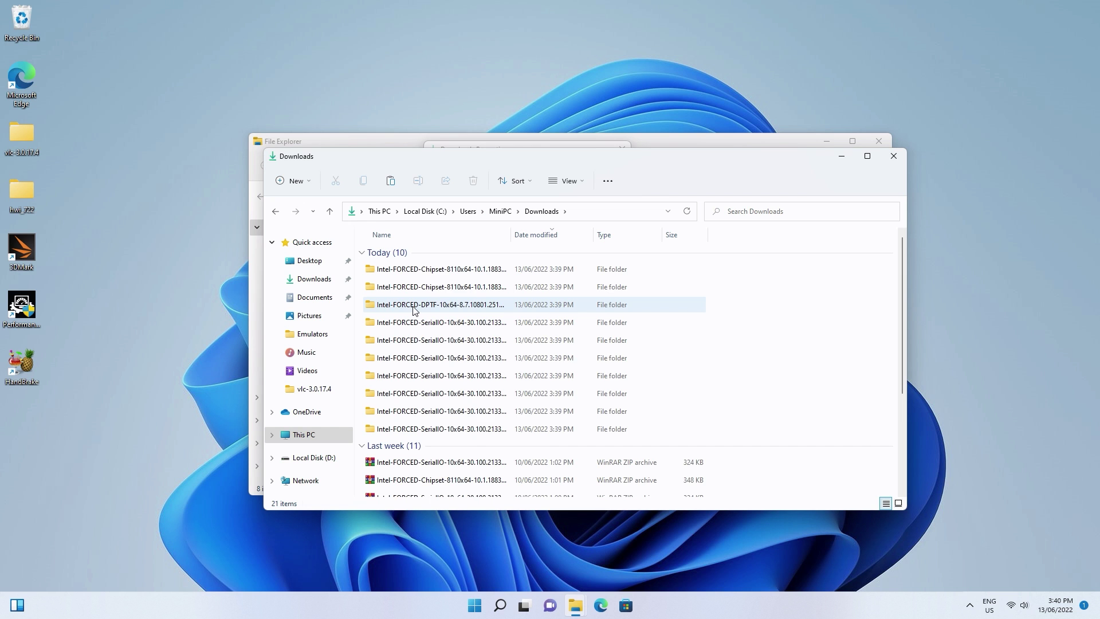
scroll(415, 310, down, 2)
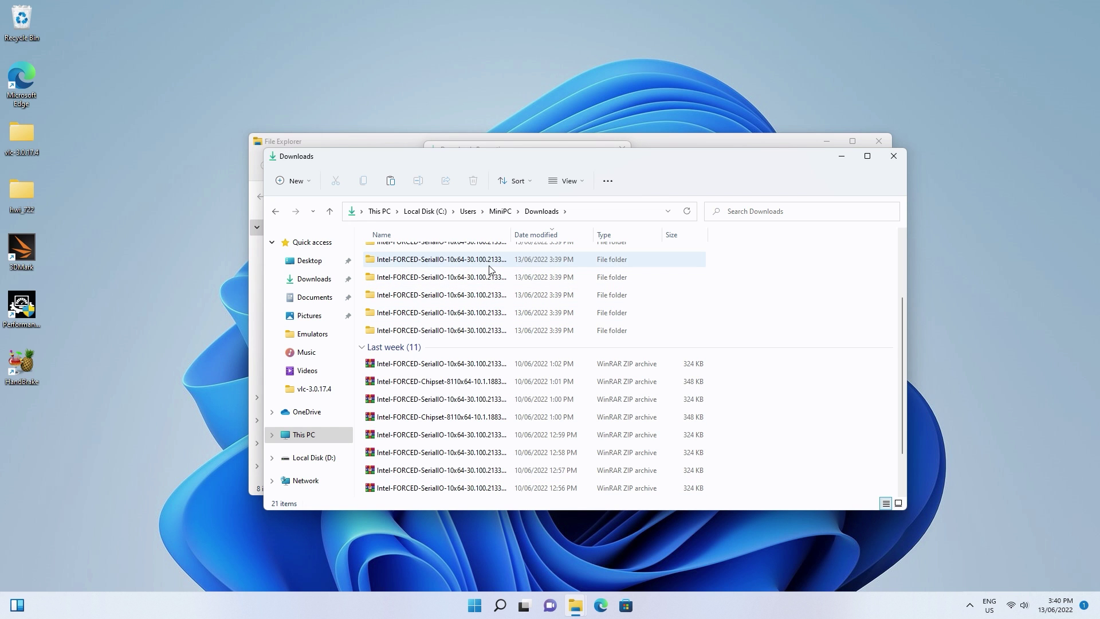